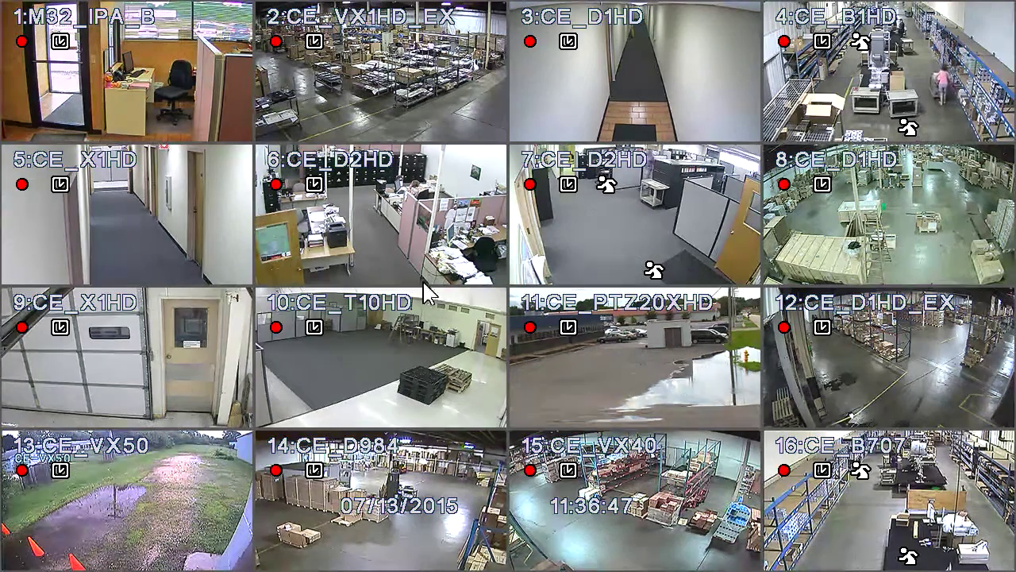
- Open SEARCH and list the target devices: HDD (1.97TB), DVD-RW and USB (252MB)
mouse_move(381, 11)
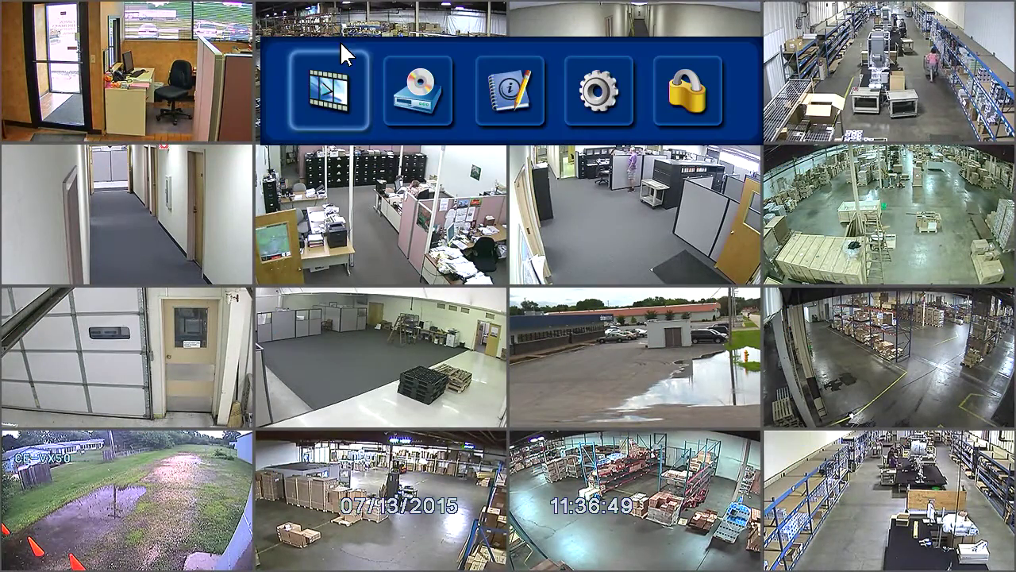
left_click(340, 94)
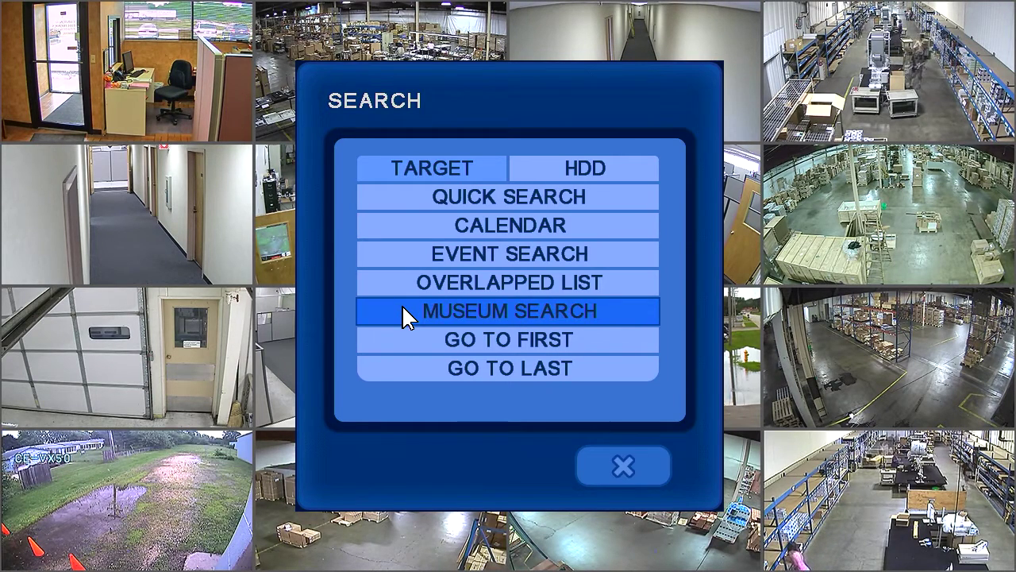
left_click(538, 162)
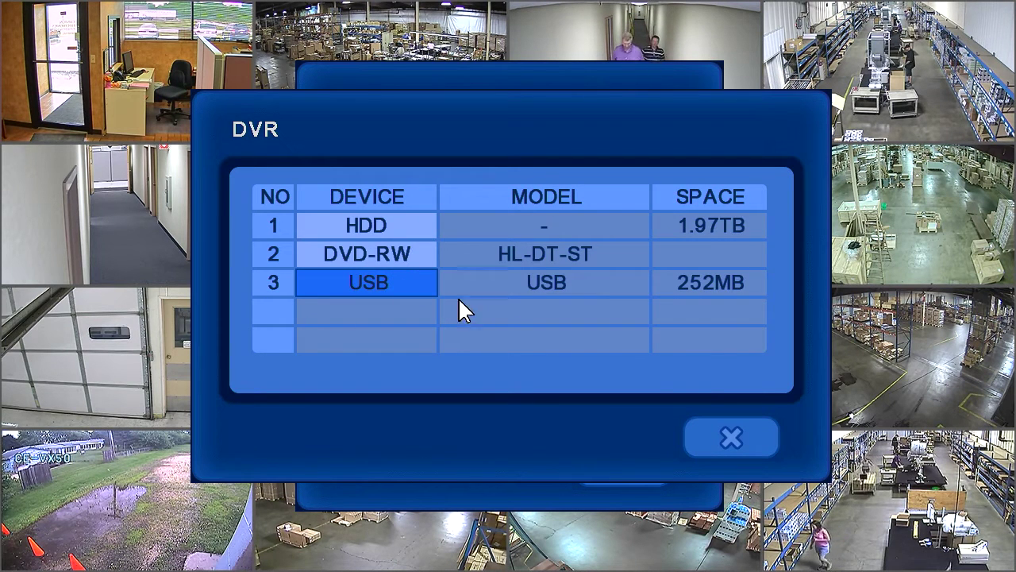
left_click(729, 436)
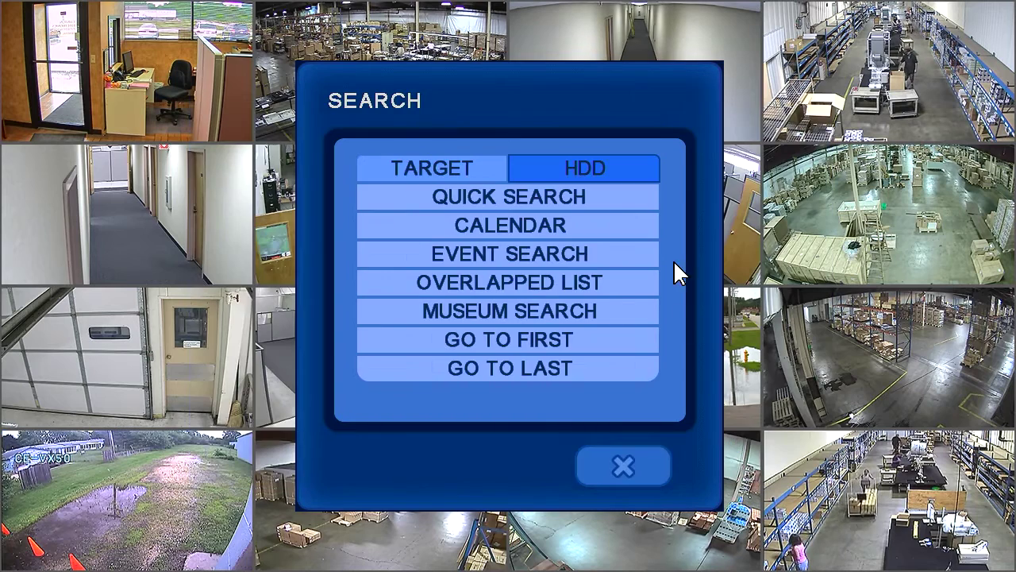
left_click(628, 198)
scroll(403, 293, "up", 2)
scroll(496, 295, "down", 2)
scroll(627, 295, "up", 2)
left_click(705, 361)
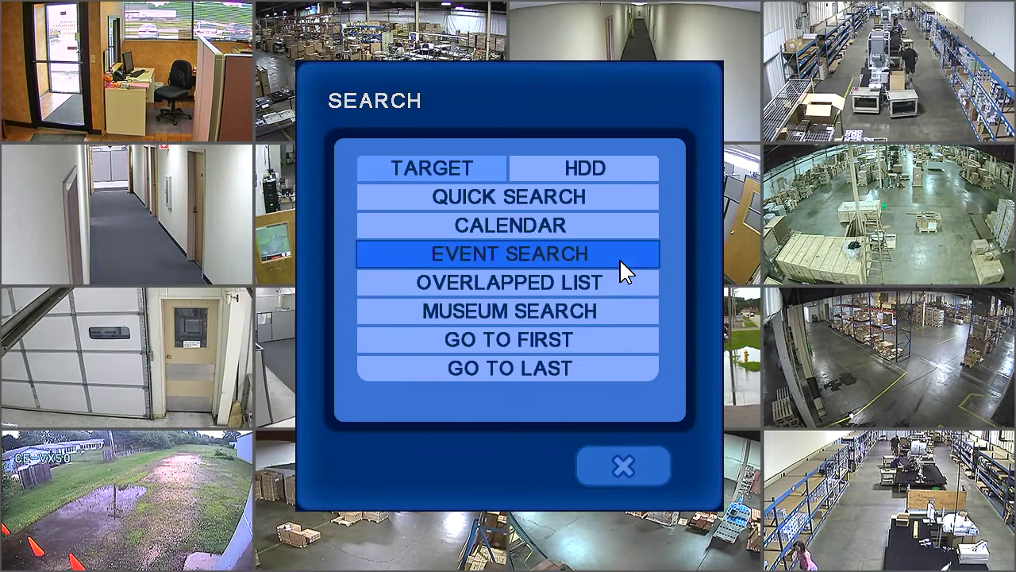
left_click(613, 226)
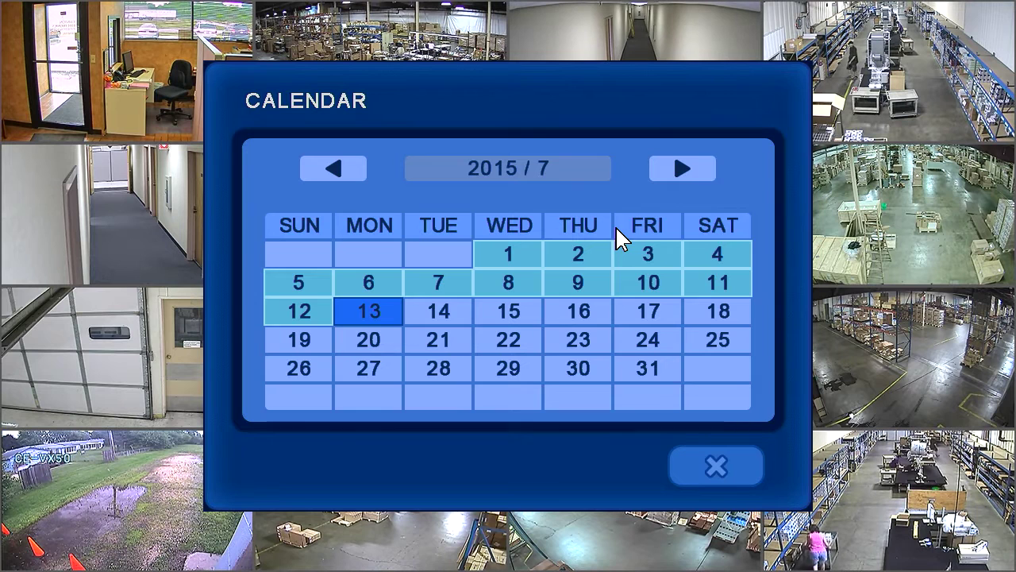
left_click(590, 242)
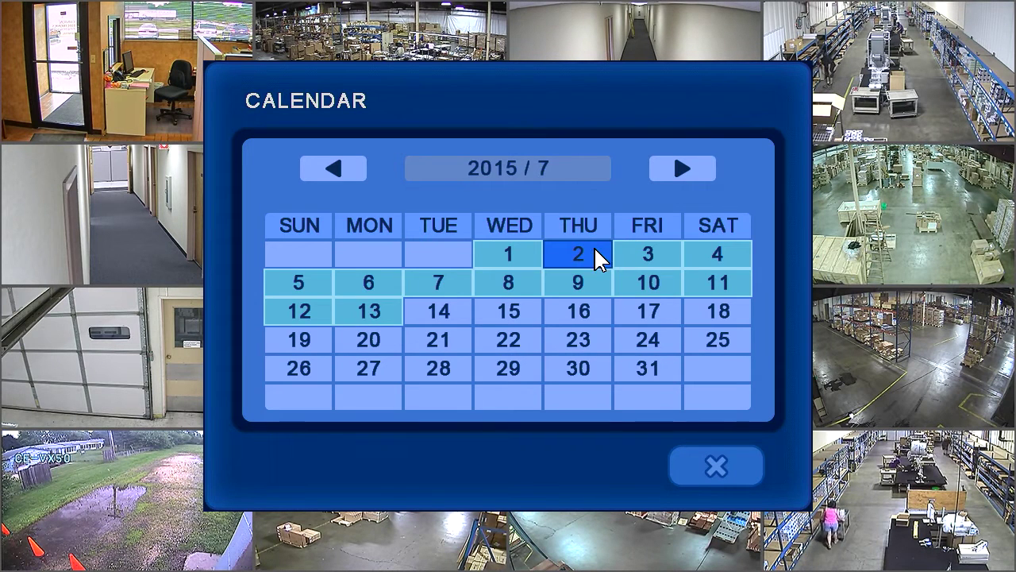
left_click(639, 253)
left_click(643, 284)
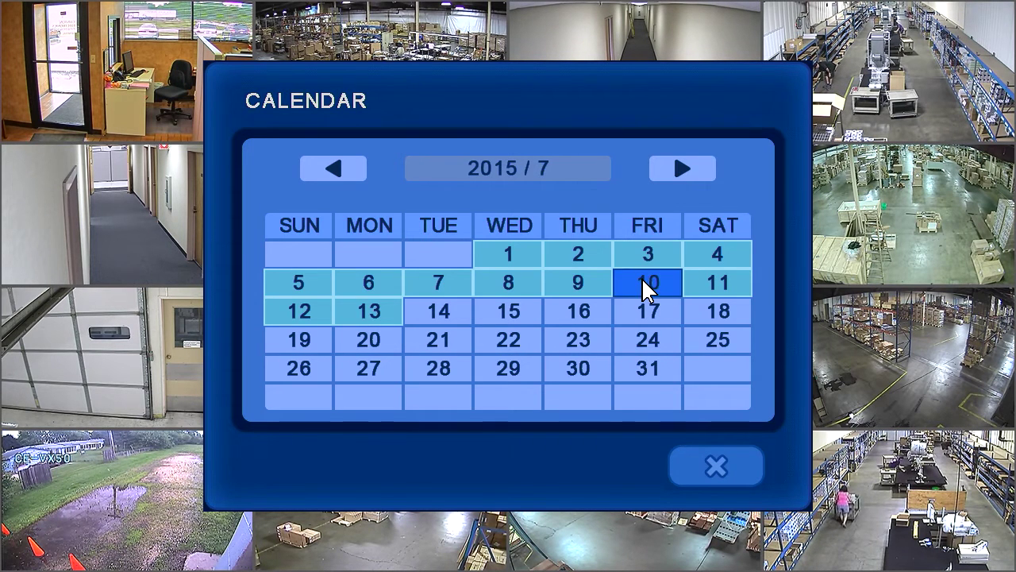
left_click(596, 279)
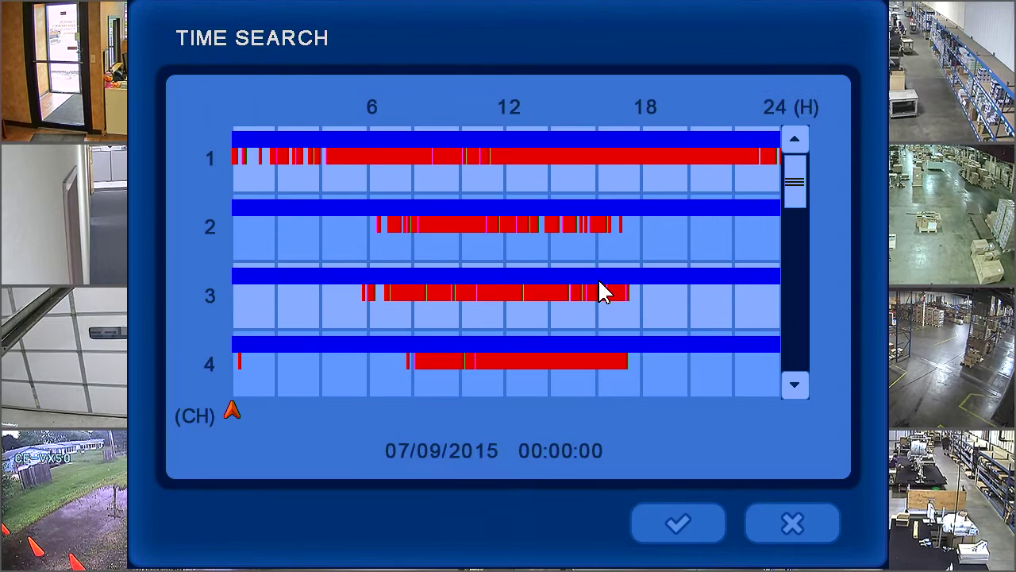
mouse_move(249, 421)
left_mouse_down()
mouse_move(236, 415)
mouse_move(518, 421)
mouse_move(518, 411)
left_mouse_up()
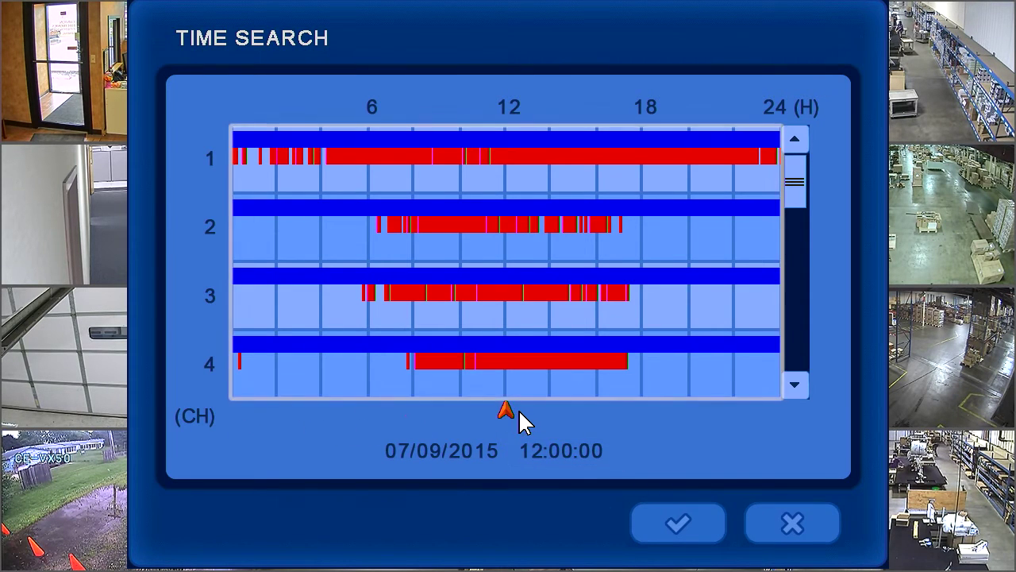
left_click(505, 358)
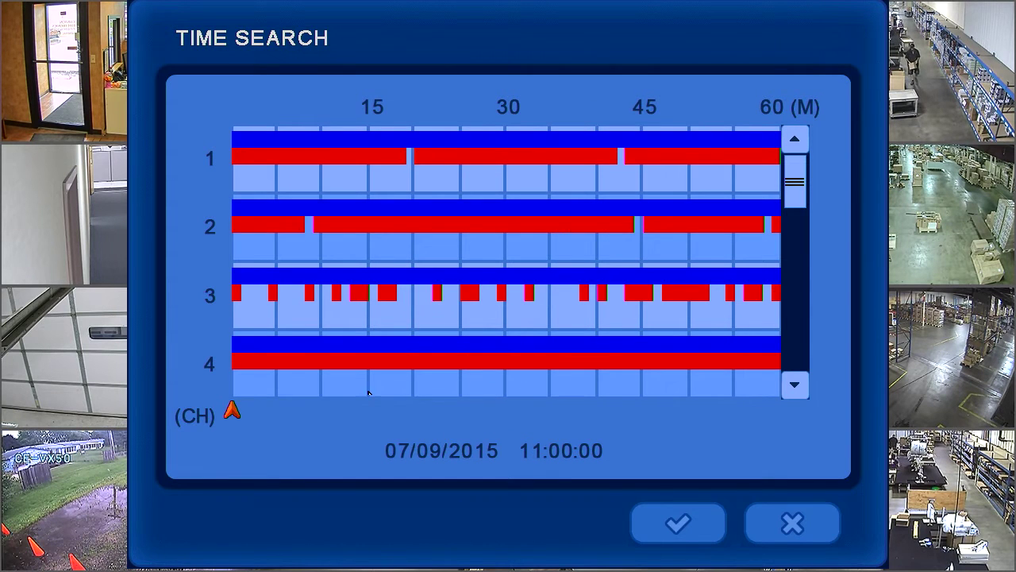
left_click_drag(271, 411, 540, 413)
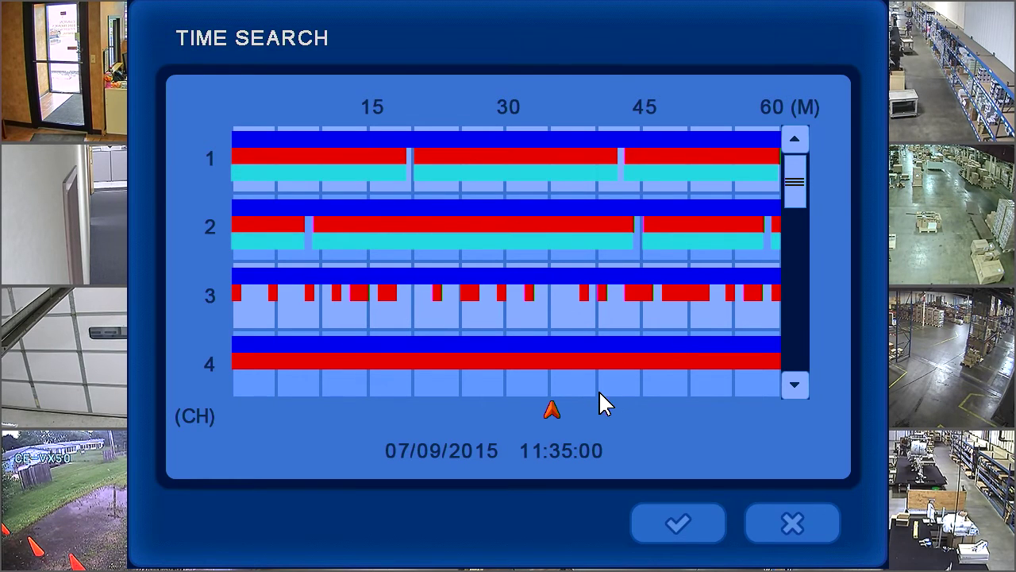
left_click(792, 522)
left_click(733, 465)
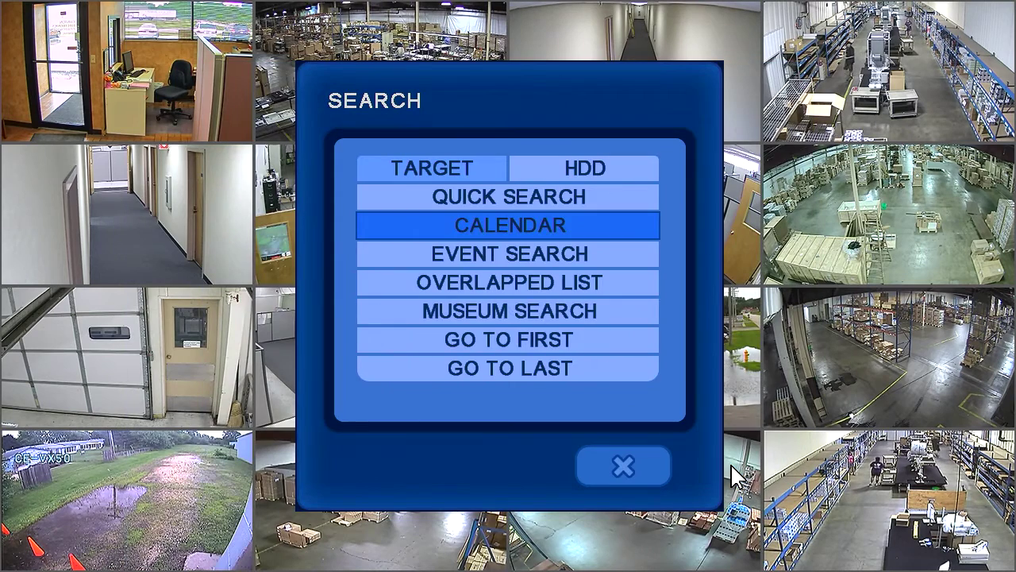
left_click(616, 252)
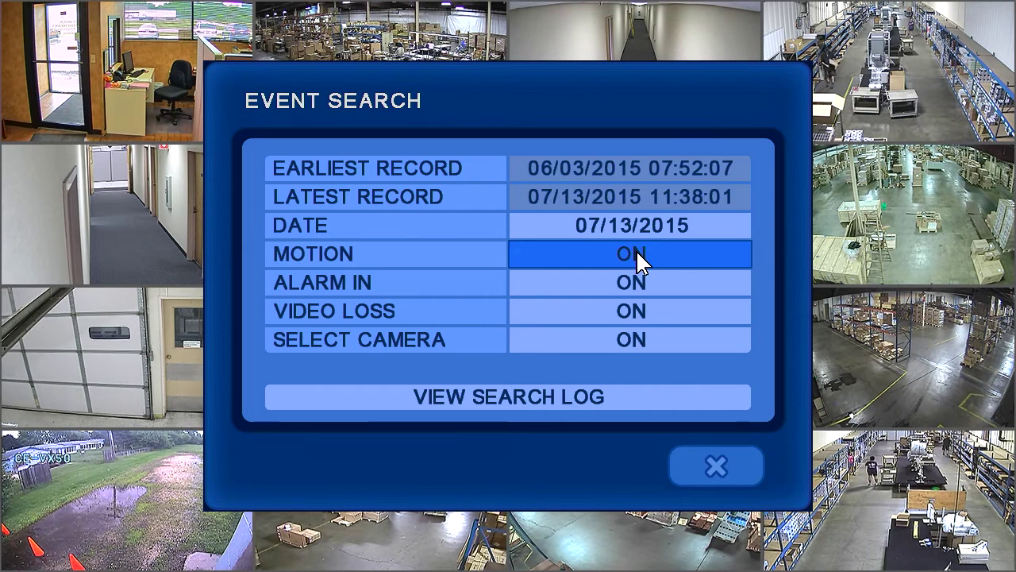
left_click(670, 254)
left_click(683, 279)
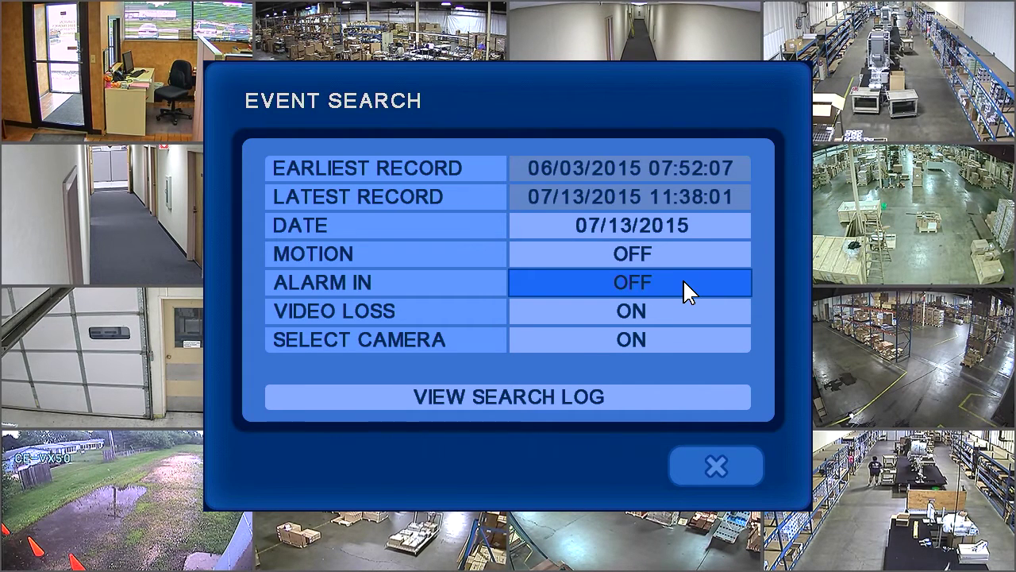
left_click(684, 309)
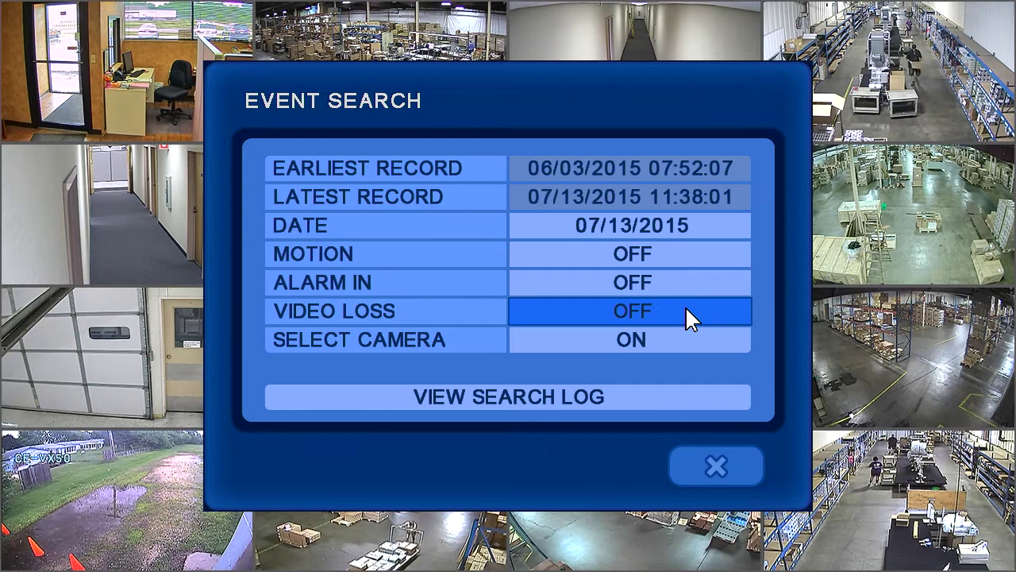
left_click(685, 309)
left_click(691, 275)
left_click(692, 252)
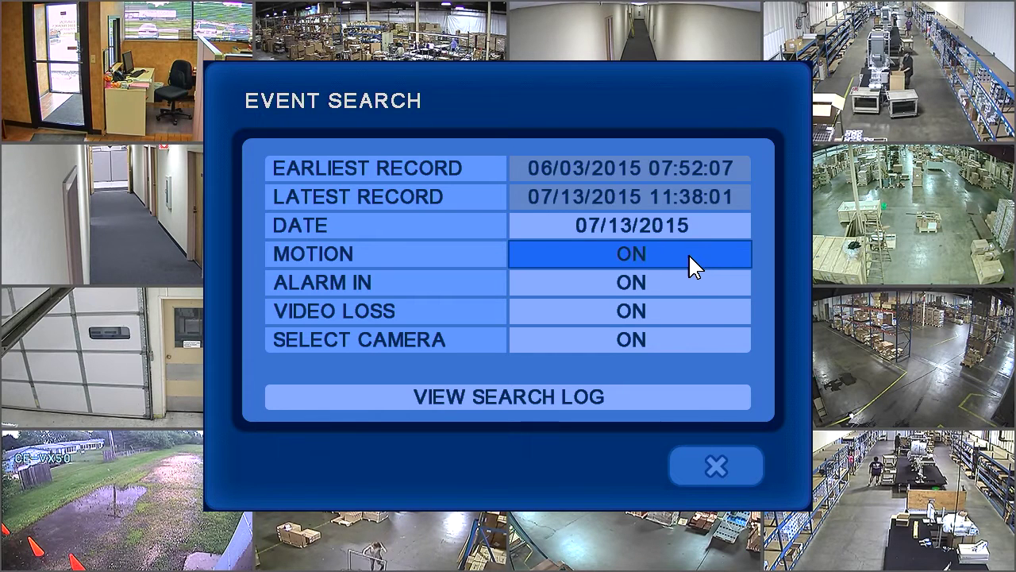
left_click(660, 337)
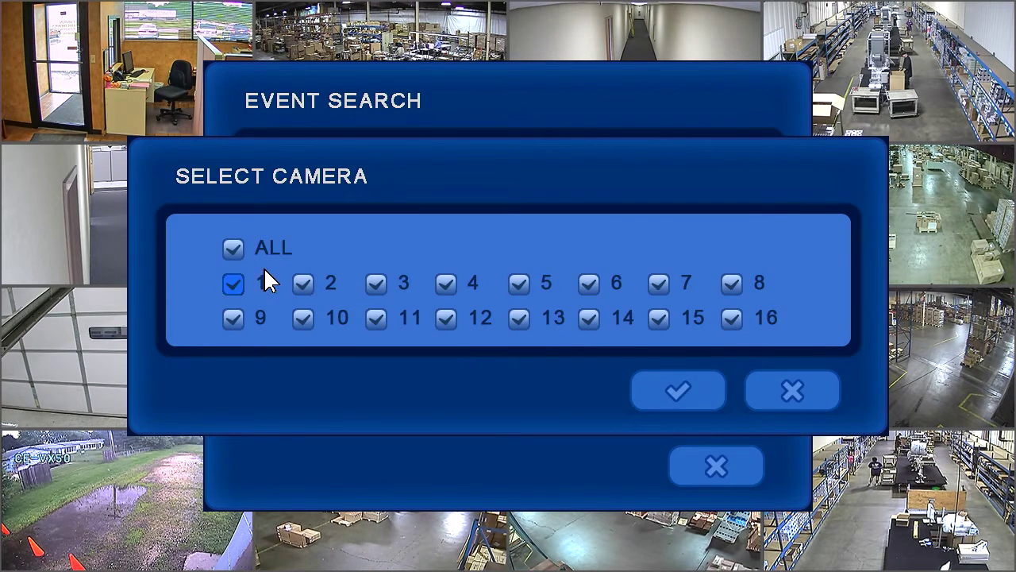
left_click(234, 248)
left_click(234, 283)
left_click(231, 284)
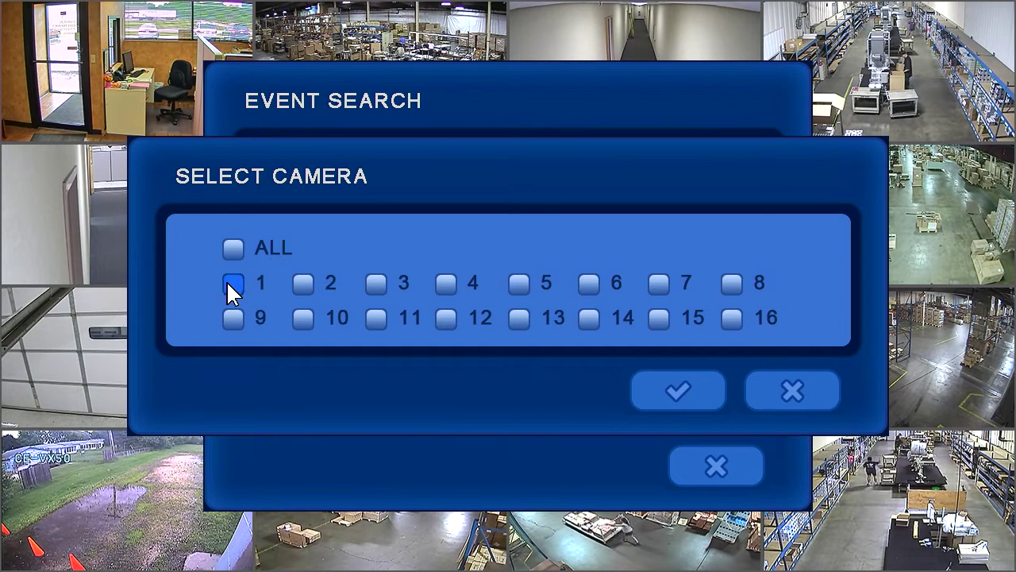
left_click(668, 385)
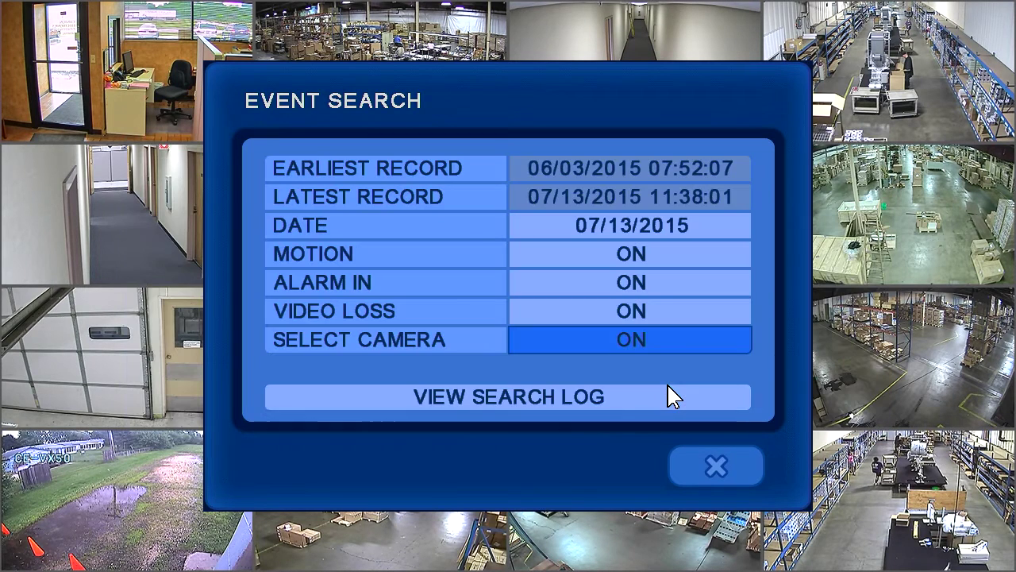
left_click(600, 389)
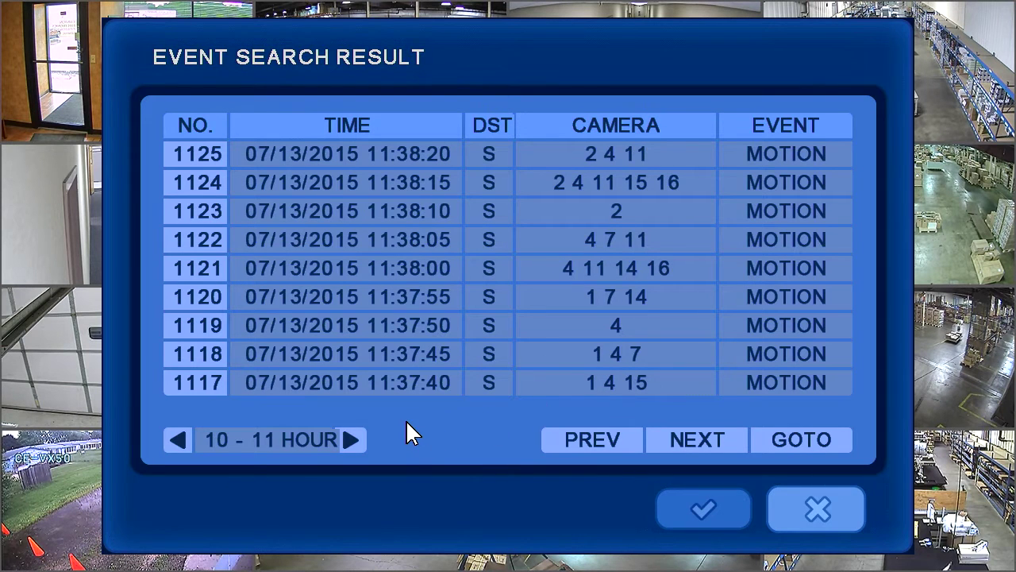
left_click(680, 438)
left_click(679, 439)
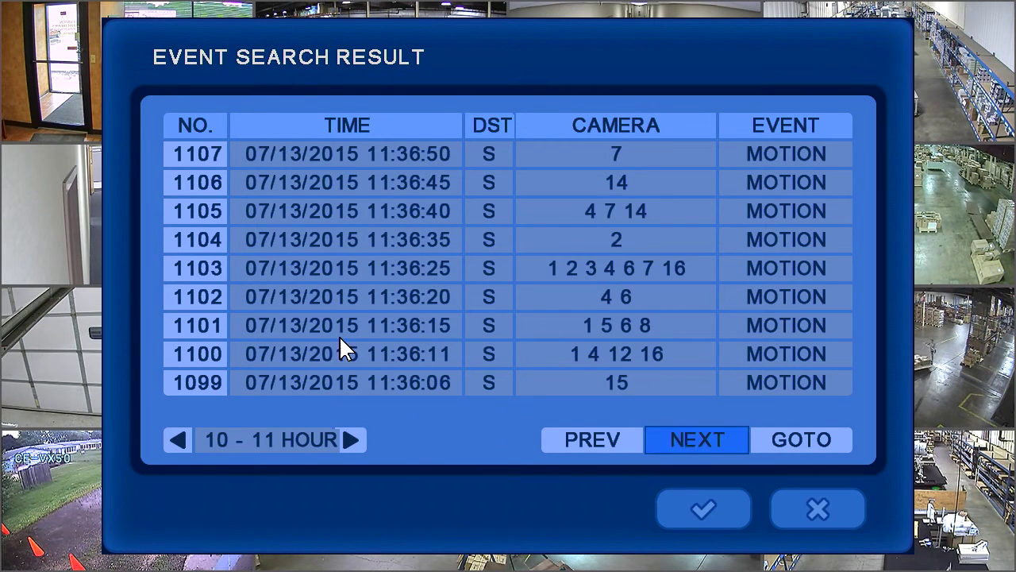
left_click(527, 278)
left_click(804, 438)
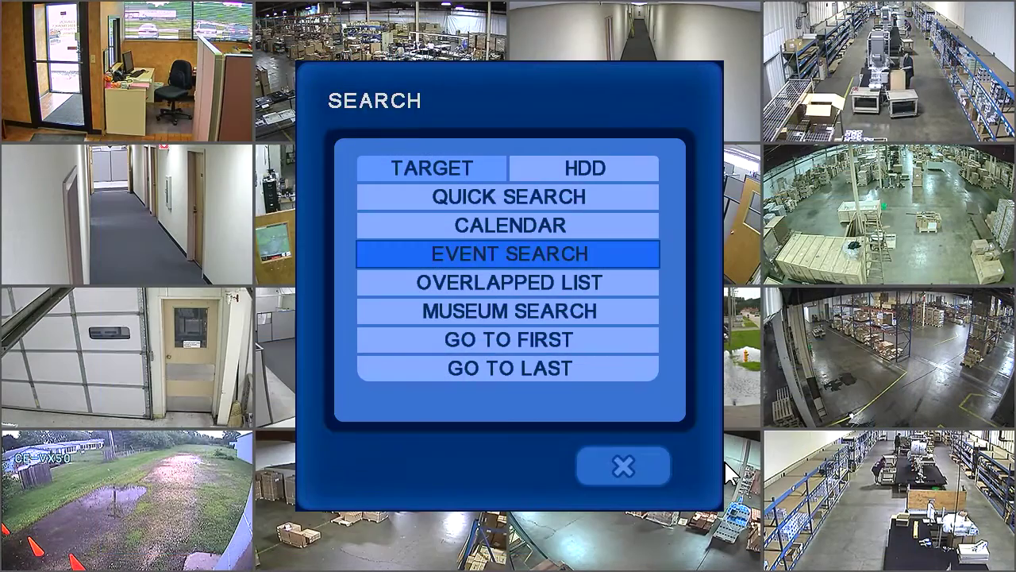
left_click(612, 276)
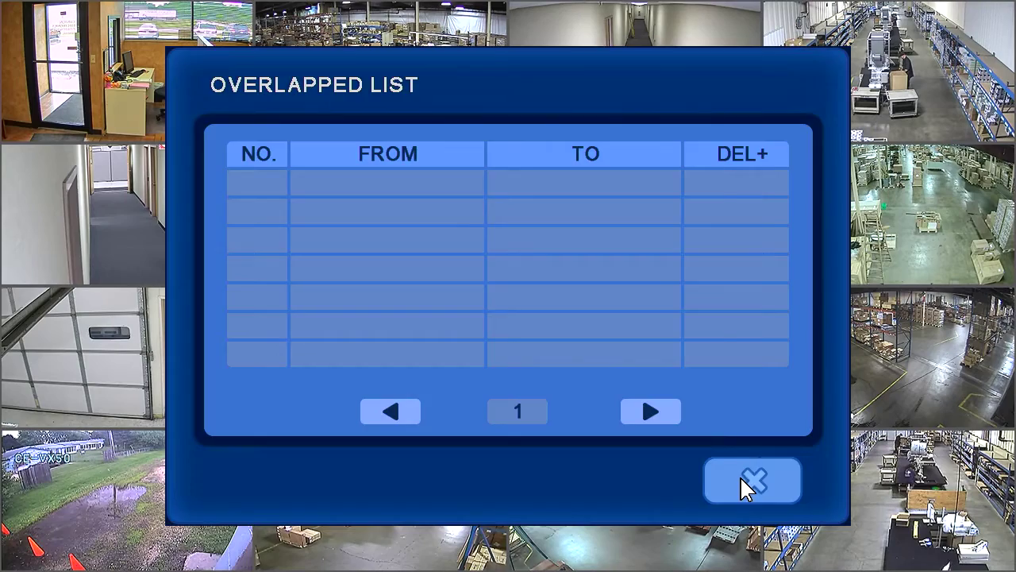
left_click(750, 482)
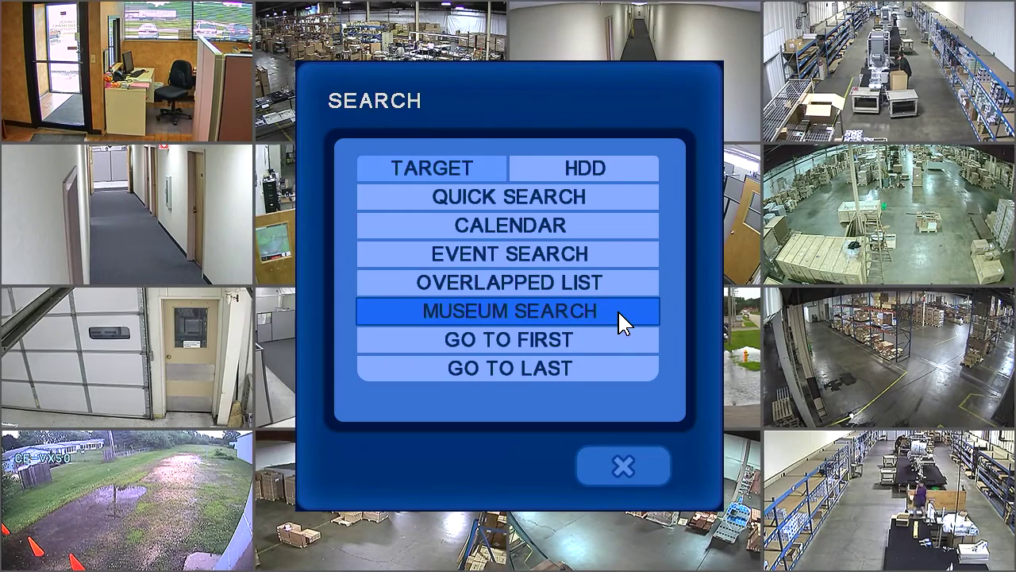
- Mark a small watch area on camera 11 and run the museum search for 09:25:59–10:25:59, 07/13/2015
left_click(617, 310)
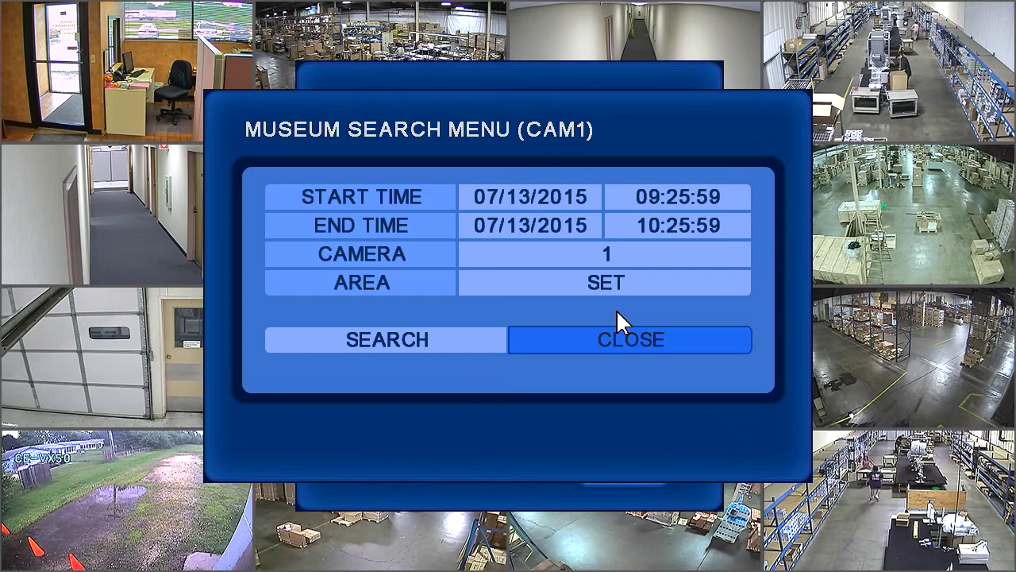
scroll(626, 255, "up", 9)
scroll(625, 255, "up", 1)
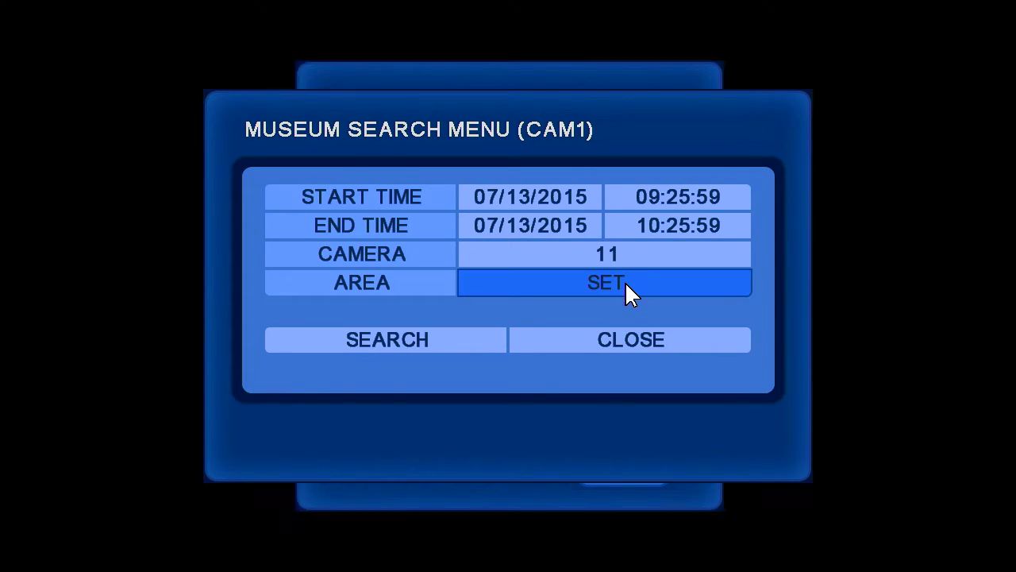
left_click(625, 281)
left_click_drag(517, 226, 309, 268)
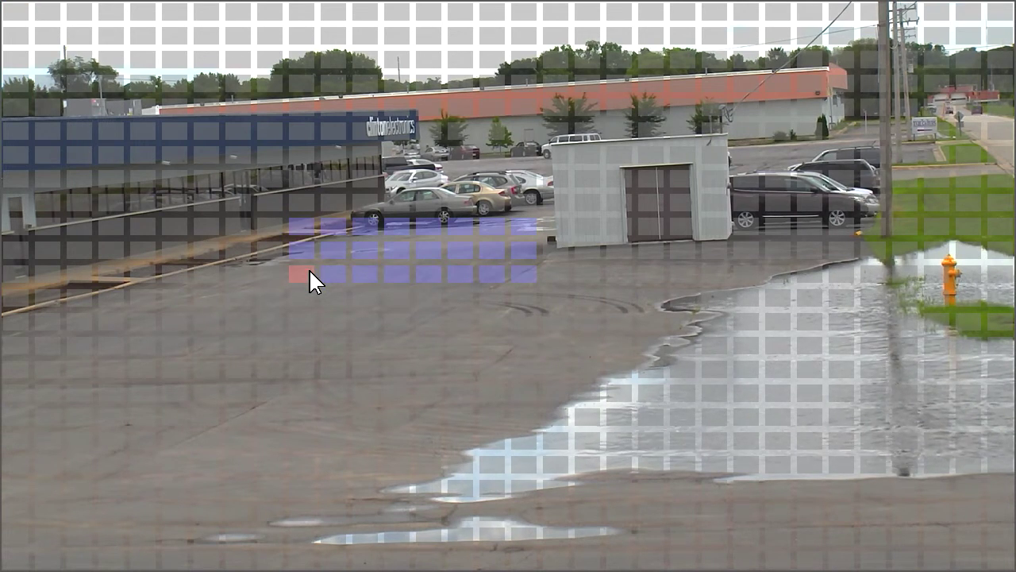
right_click(309, 269)
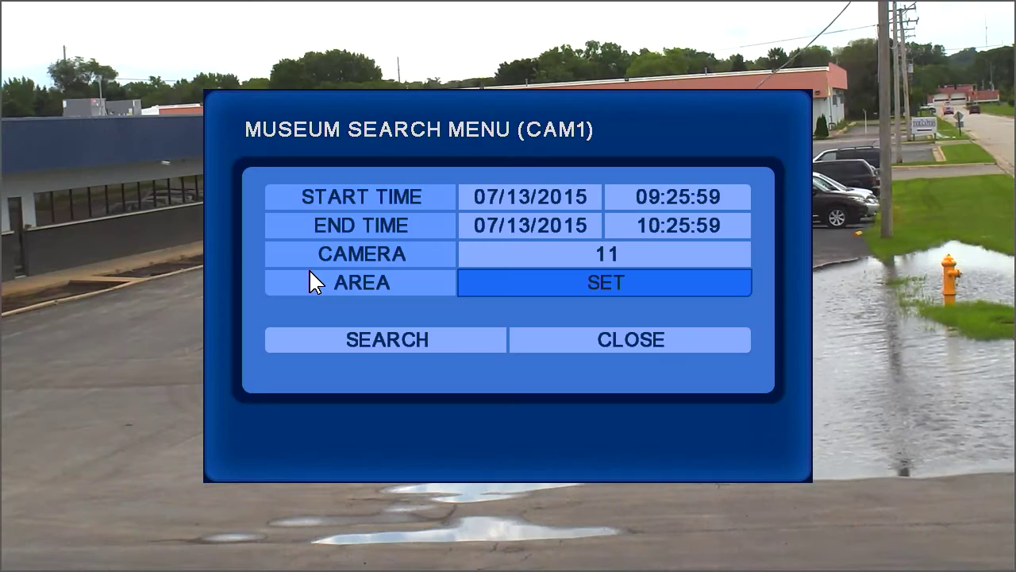
left_click(427, 337)
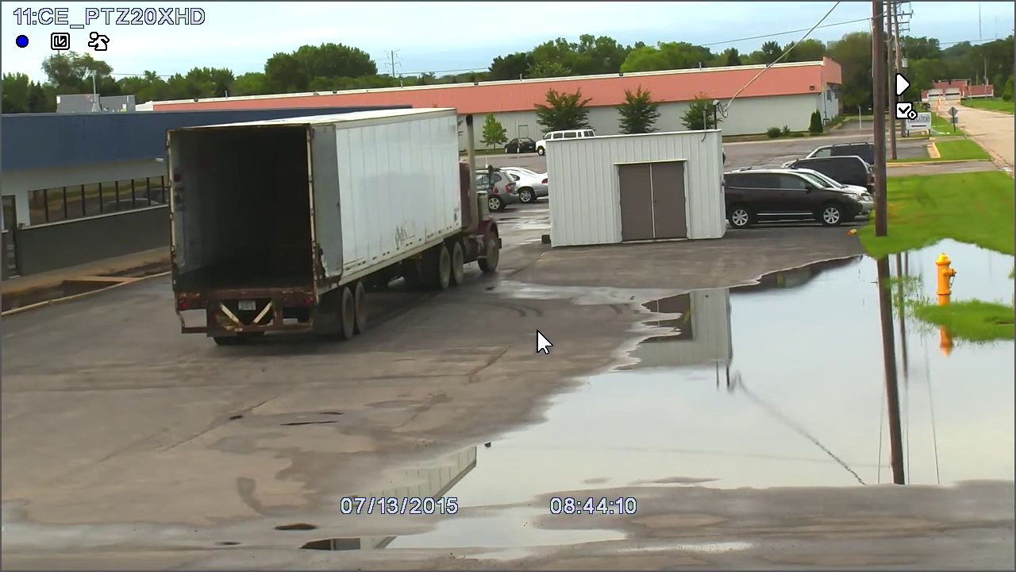
- Rewind camera 11's footage at two speeds, fast-forward at two speeds, then pause near 07:44:42
mouse_move(522, 556)
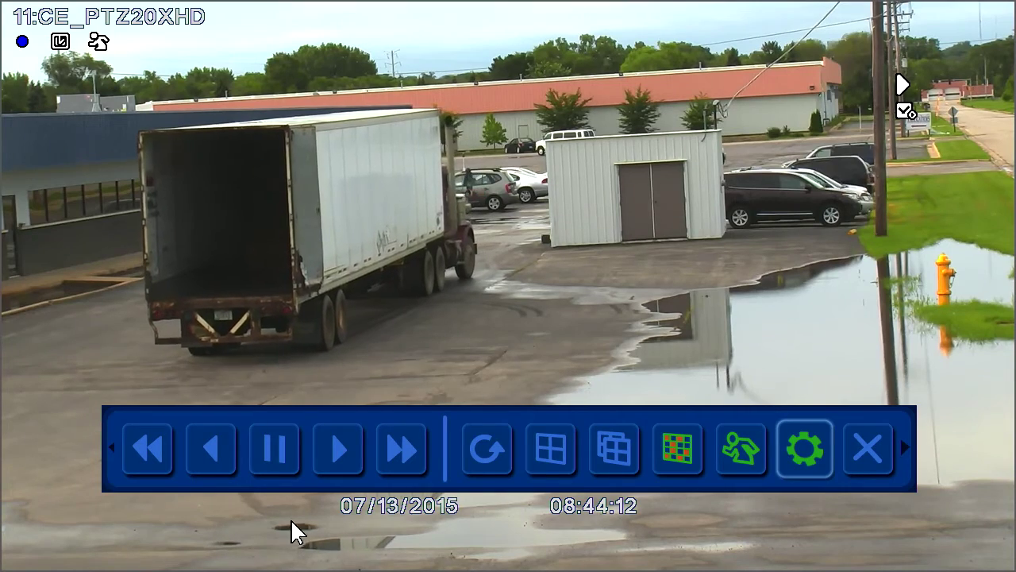
left_click(152, 455)
left_click(152, 455)
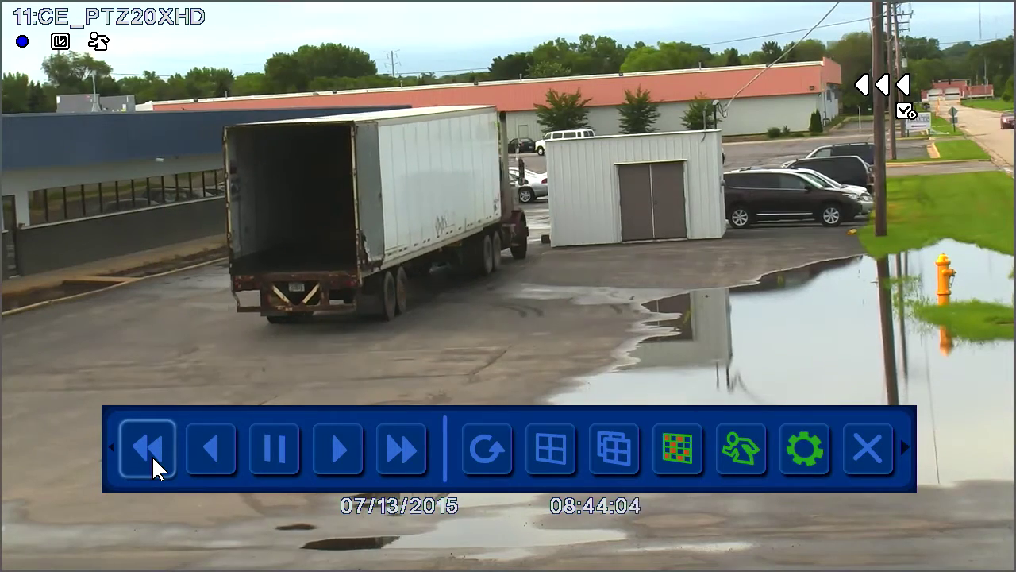
left_click(402, 444)
left_click(402, 445)
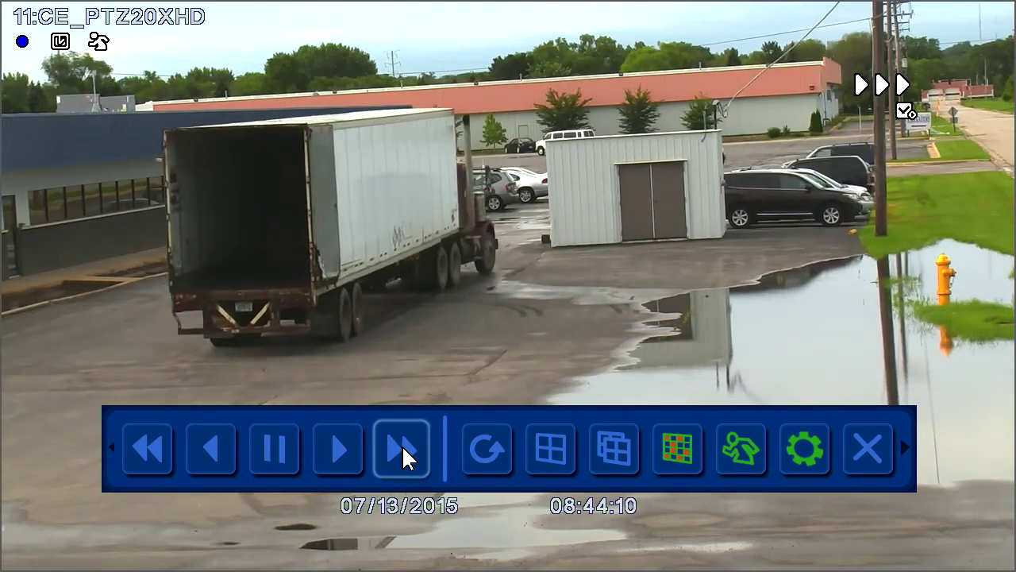
left_click(283, 446)
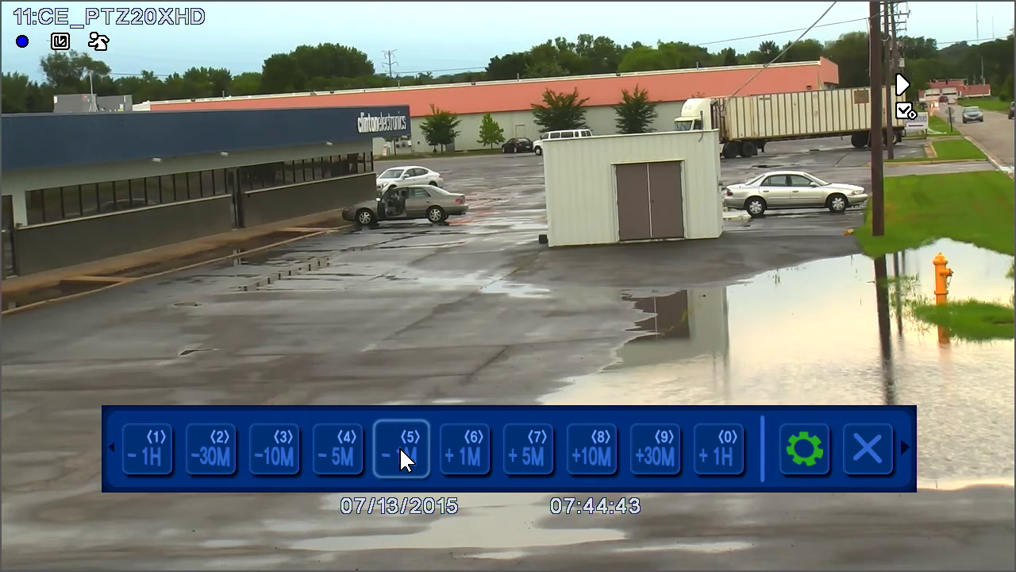
- Jump camera 11 playback back 1, 5, 10, 30 minutes and 1 hour, reaching 05:59:05
left_click(400, 447)
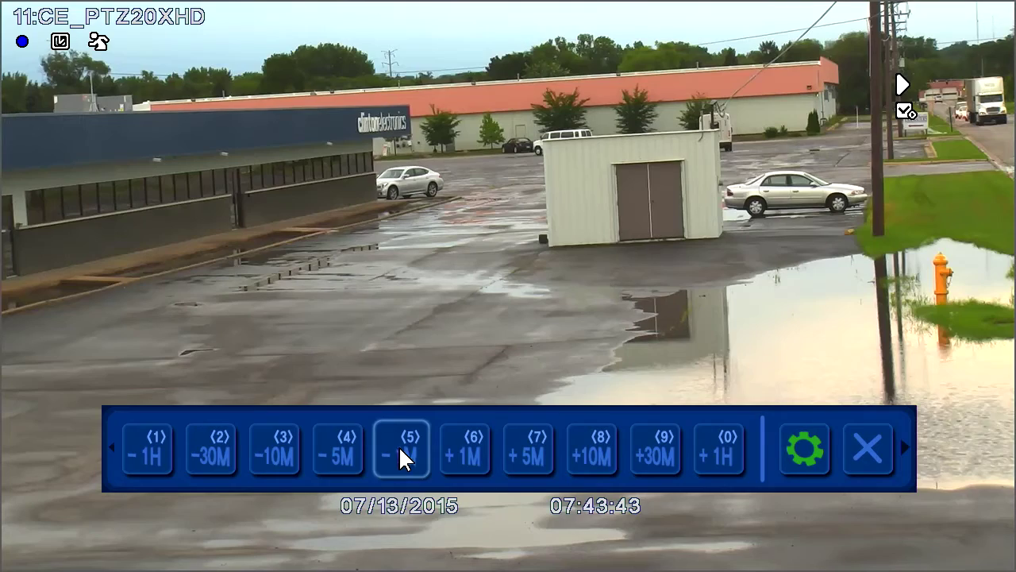
left_click(343, 446)
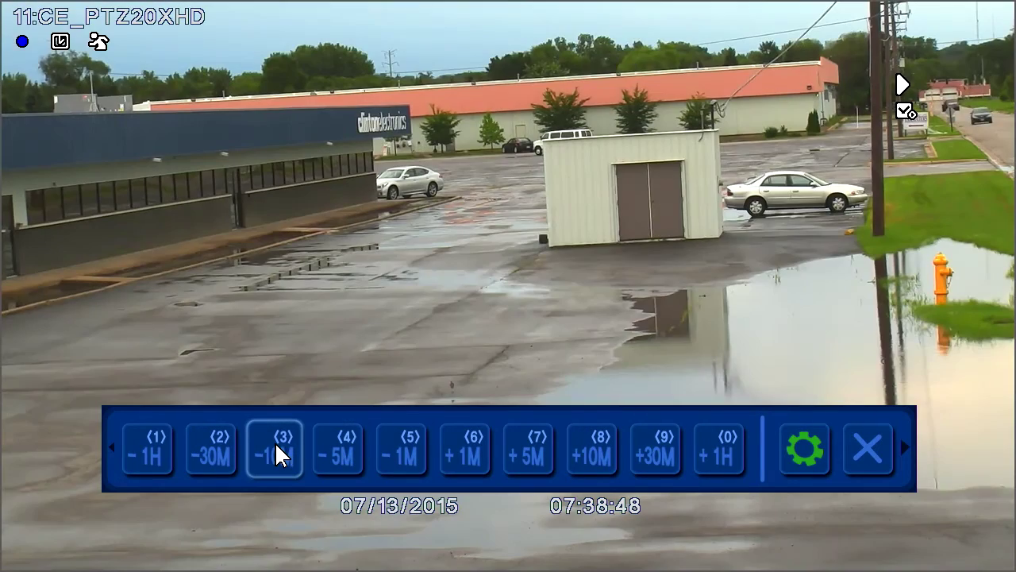
left_click(274, 442)
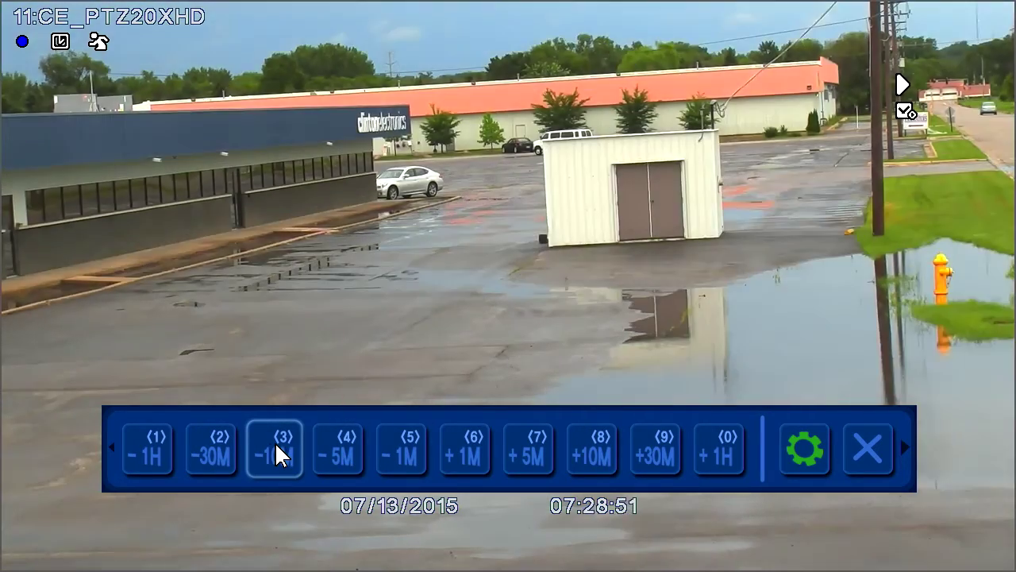
left_click(220, 445)
left_click(141, 441)
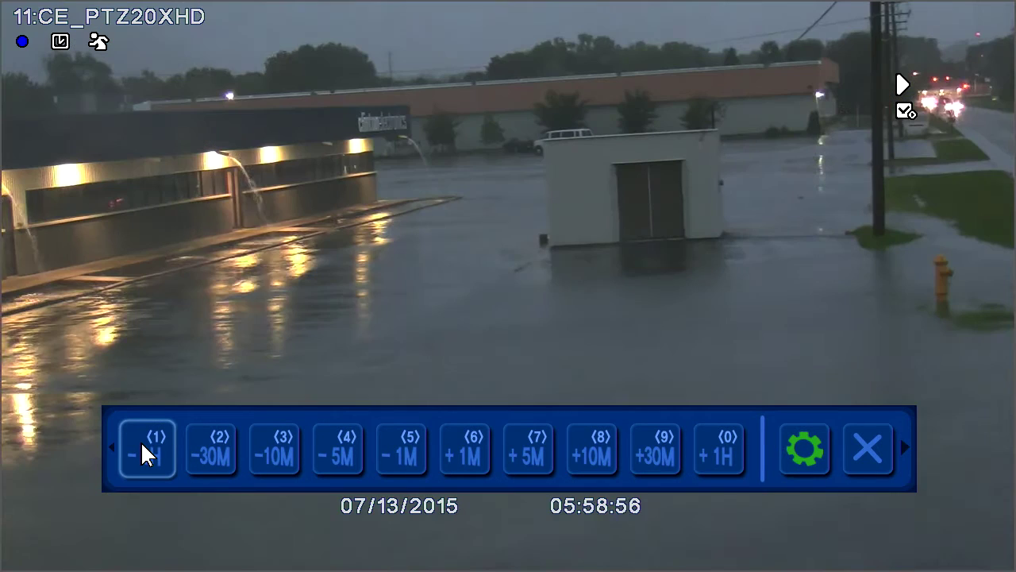
left_click(112, 447)
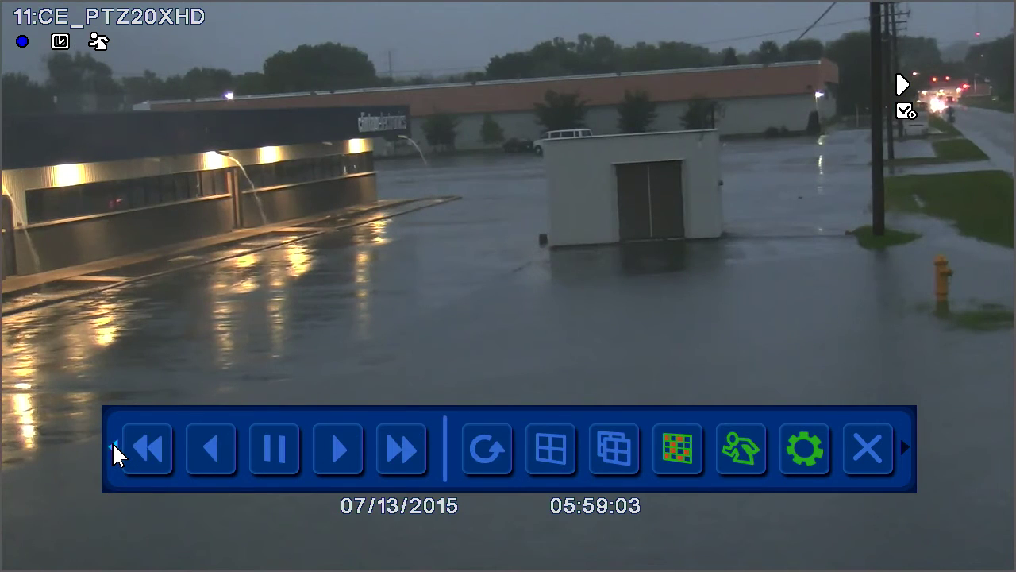
left_click(486, 467)
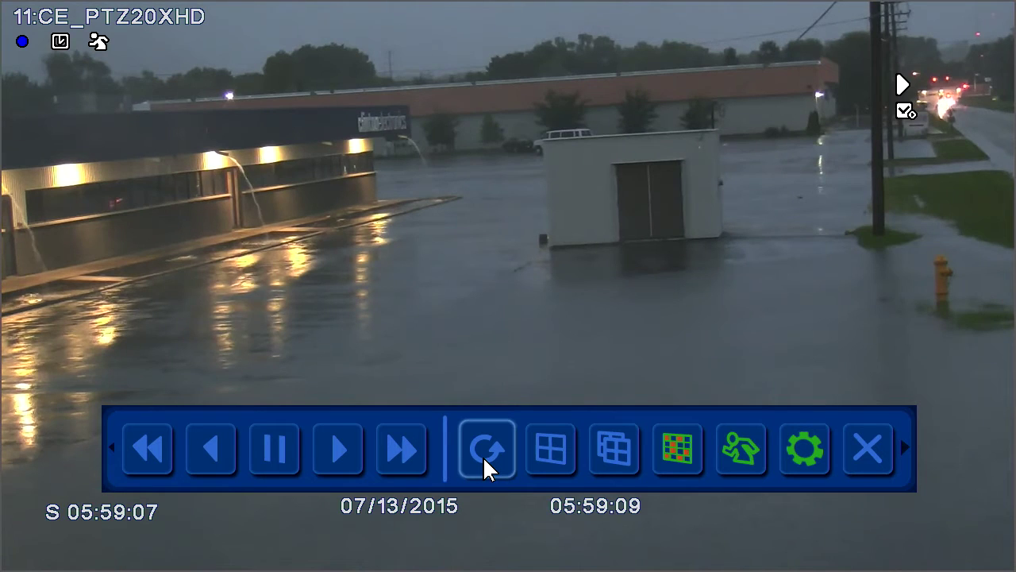
left_click(486, 449)
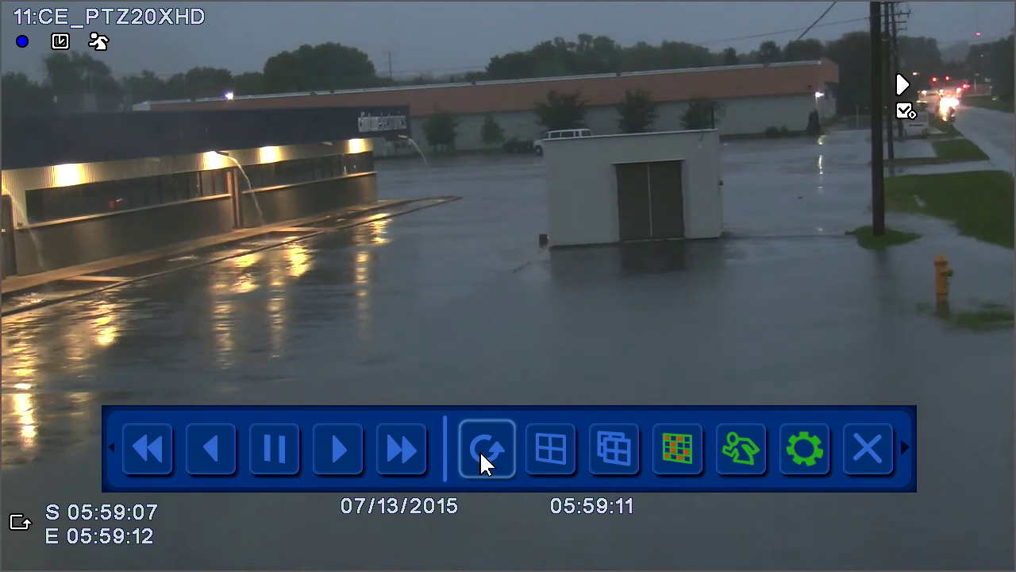
left_click(483, 446)
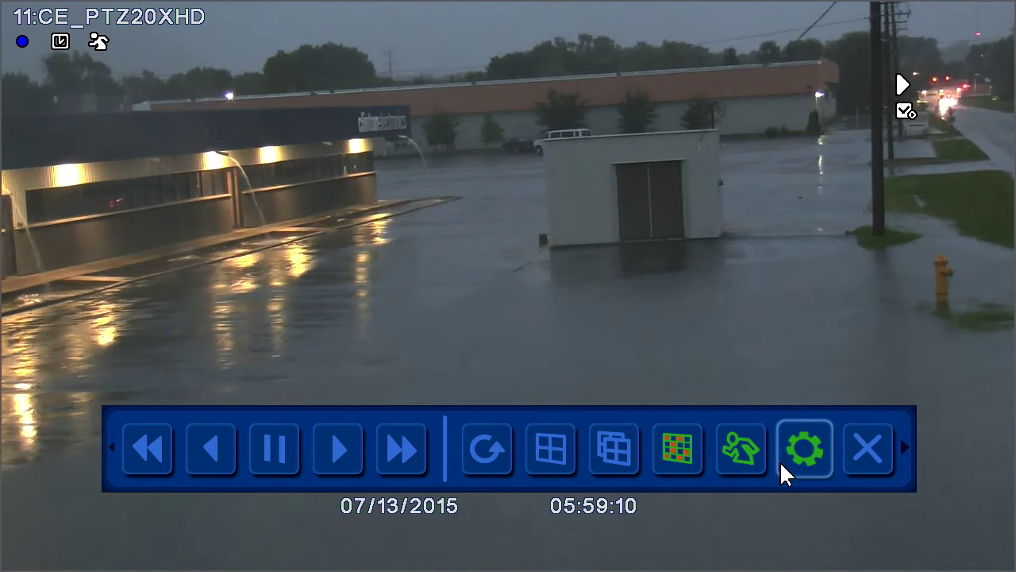
- Switch to quad view, page to cameras 9–12, and preview camera 9 as 16 thumbnails from 05:00 to 05:59
left_click(558, 471)
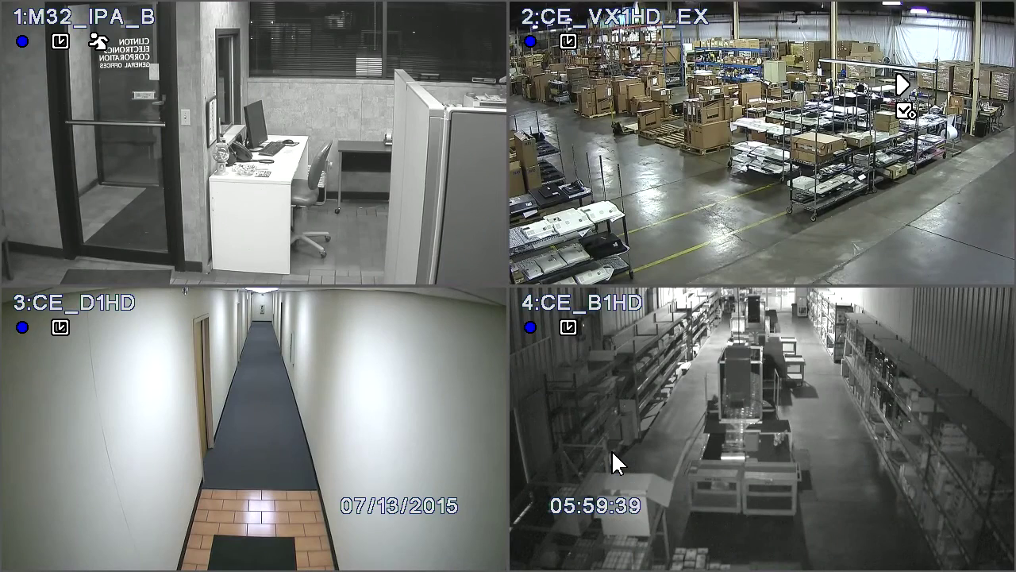
mouse_move(511, 518)
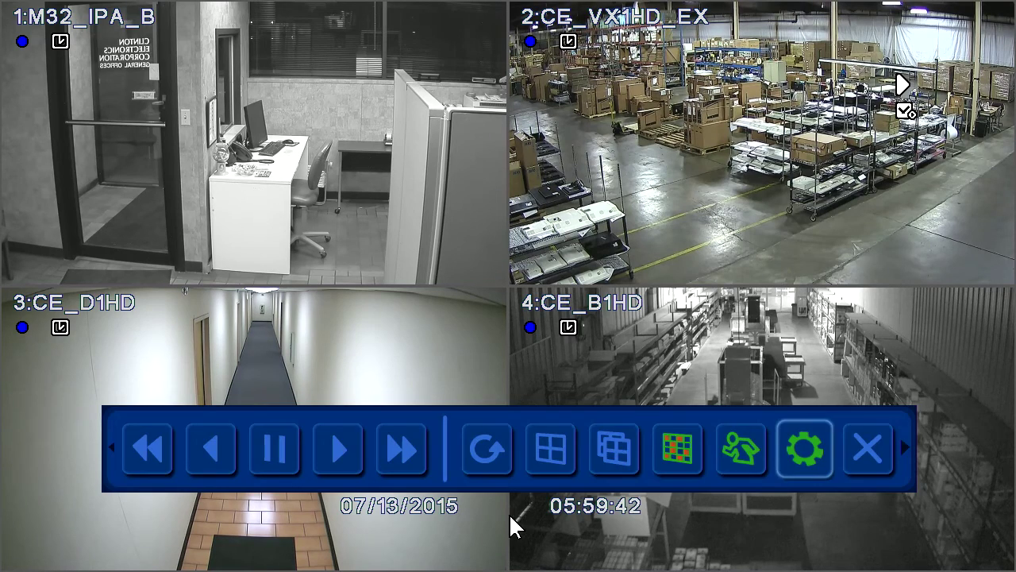
left_click(607, 449)
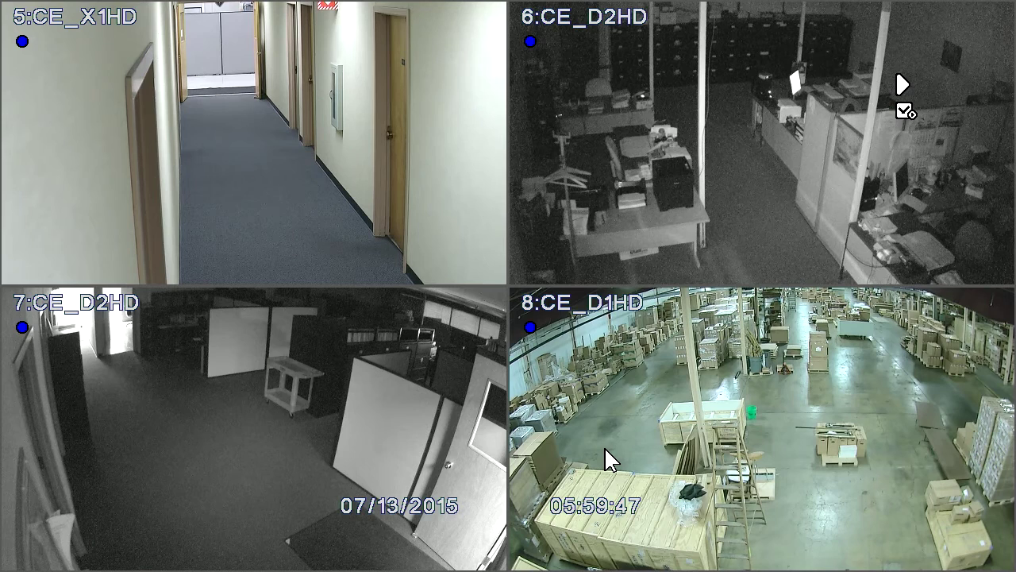
left_click(607, 450)
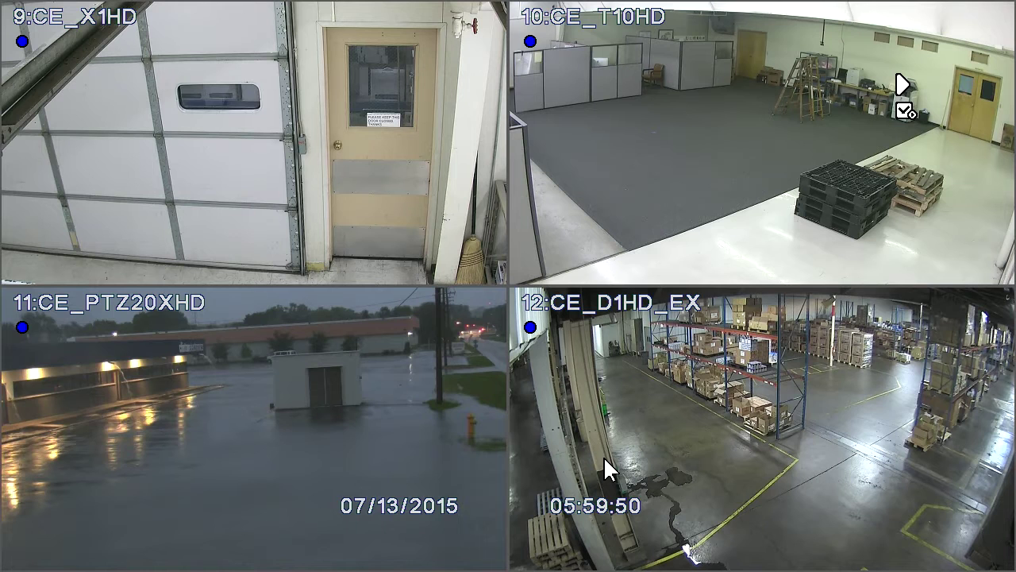
mouse_move(667, 451)
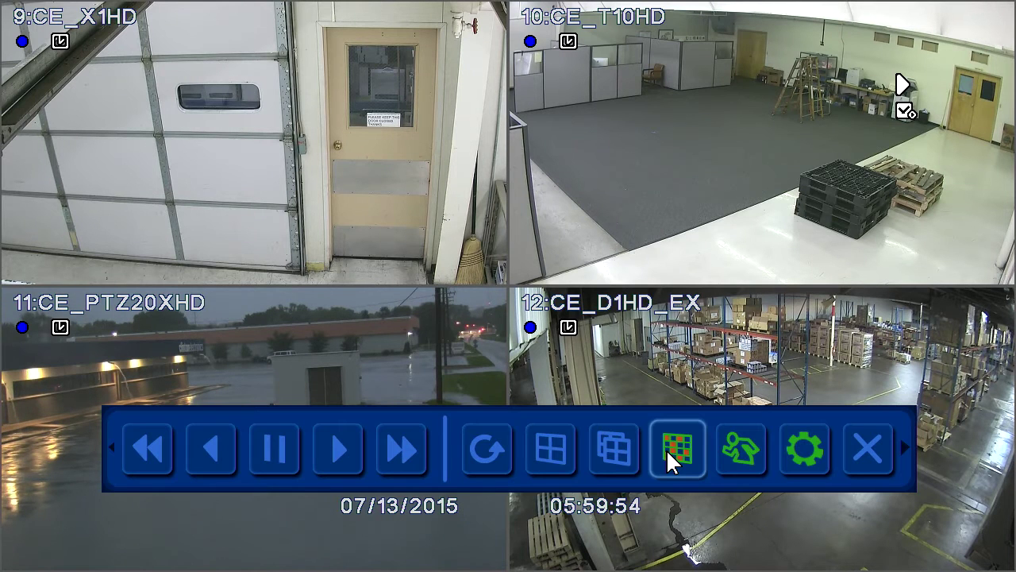
left_click(667, 449)
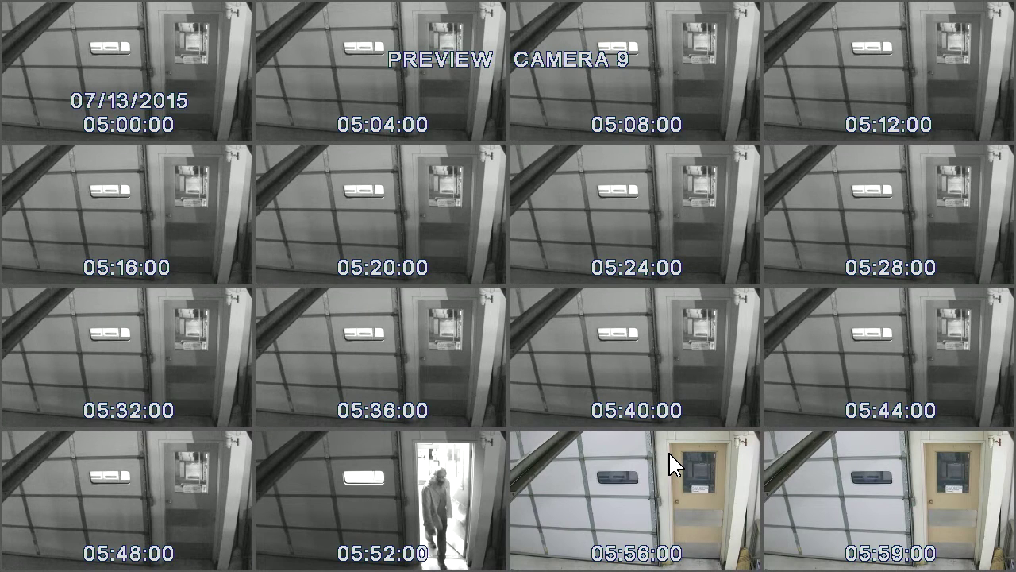
- Advance the preview to the 06:00 hour, switch it to camera 10, then close it to a 16-camera split view
mouse_move(587, 515)
left_click(491, 456)
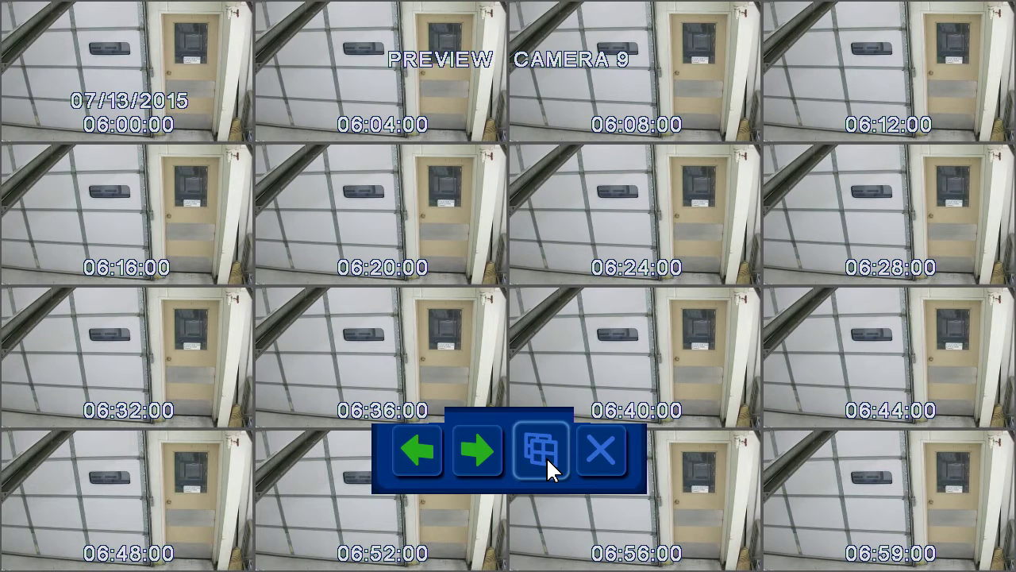
left_click(546, 456)
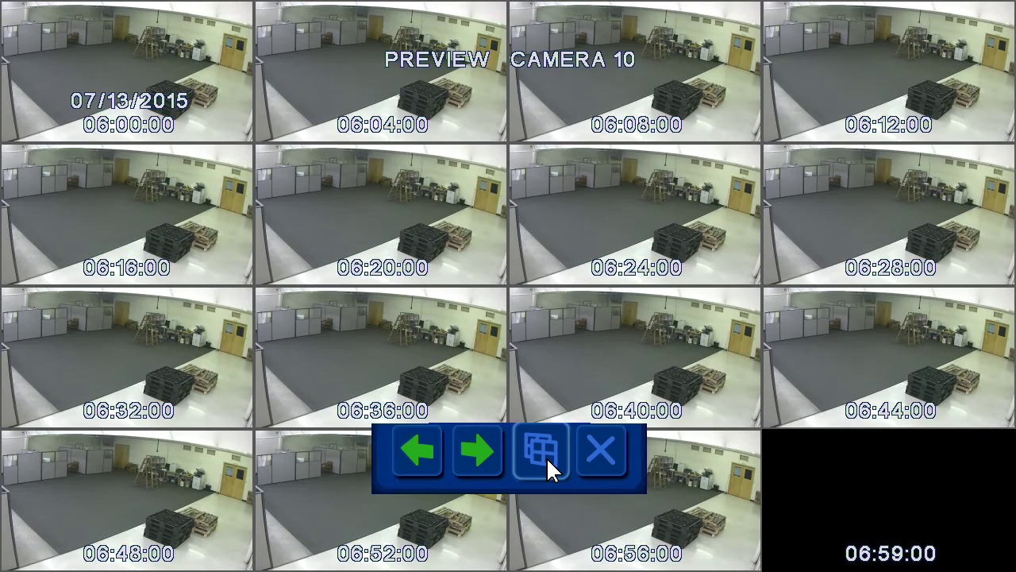
left_click(608, 465)
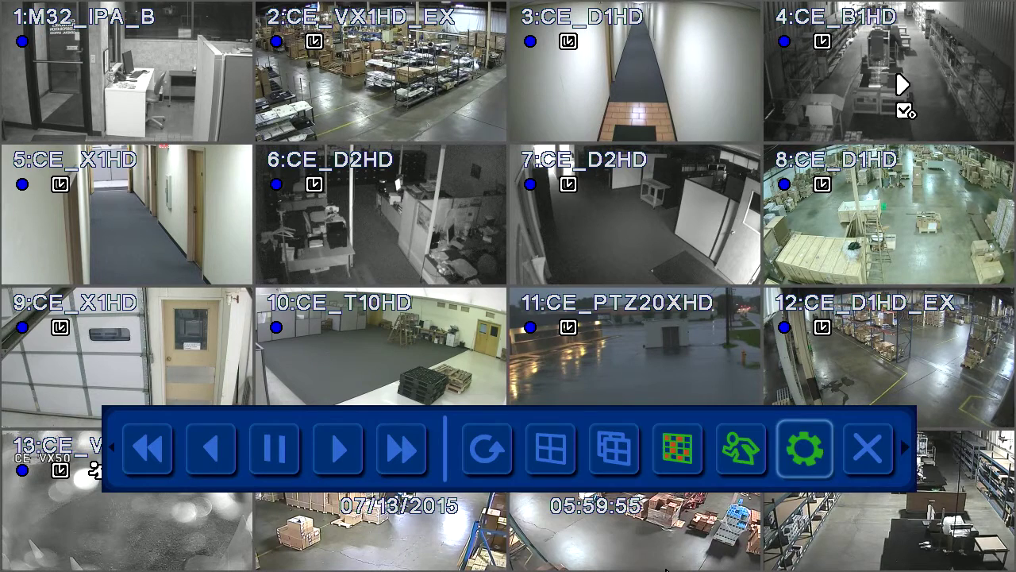
- Exit the Museum Search Menu and leave playback for the six-icon main menu
left_click(733, 460)
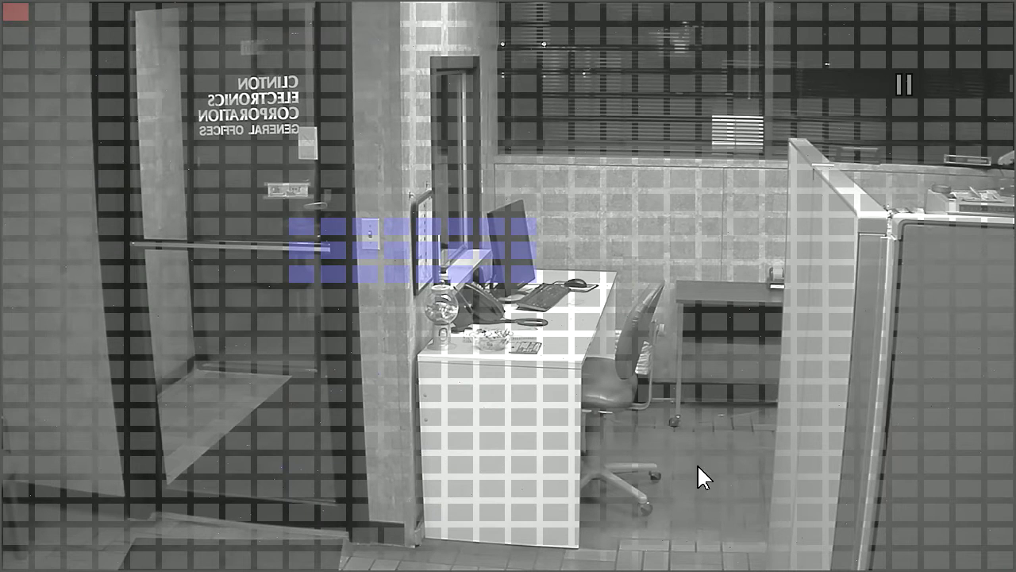
right_click(195, 117)
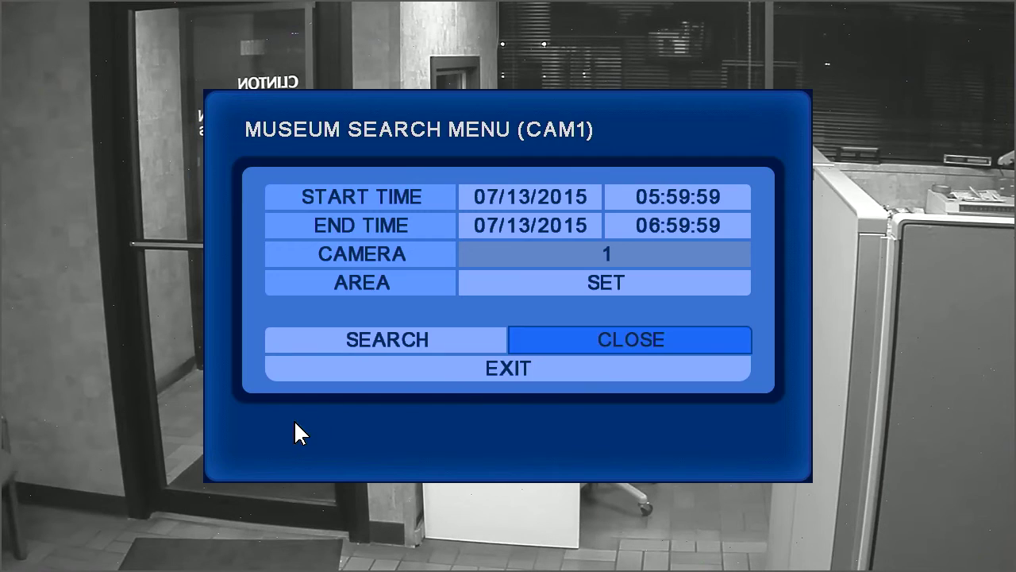
left_click(549, 366)
left_click(802, 450)
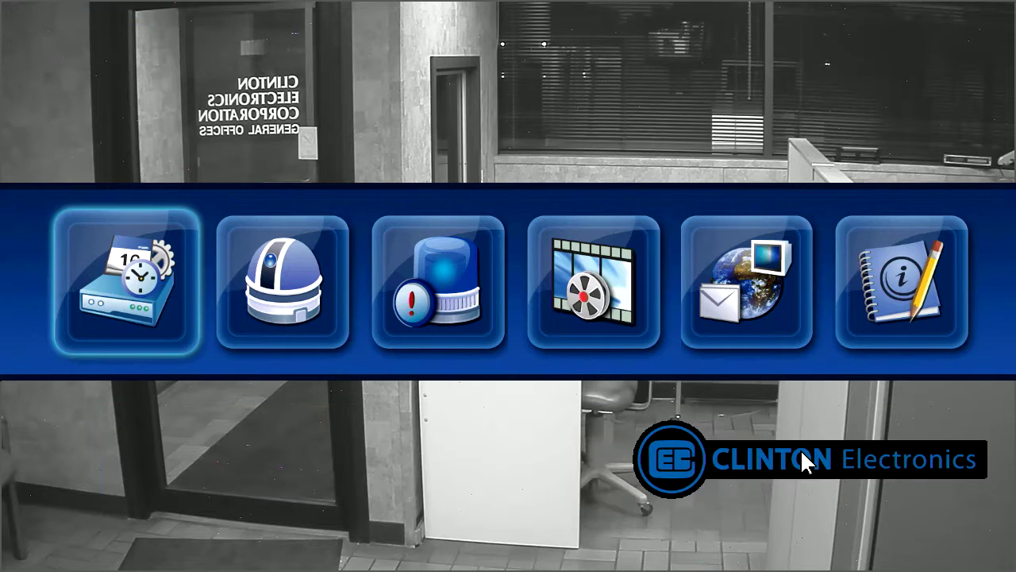